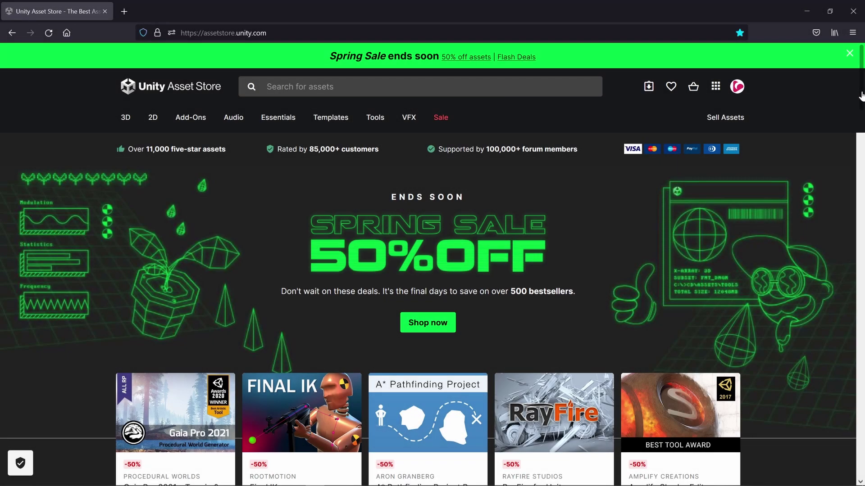
- Open the Gaia Pro 2021 asset page, then select the Capsule and zoom the Scene view onto it
{"action": "left_click_drag", "start_coordinate": [861, 96], "coordinate": [861, 146]}
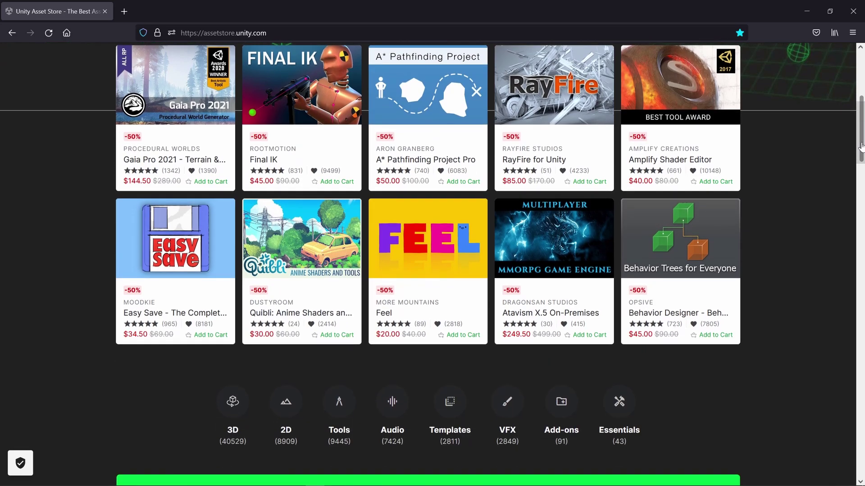
{"action": "left_click_drag", "start_coordinate": [861, 146], "coordinate": [861, 214]}
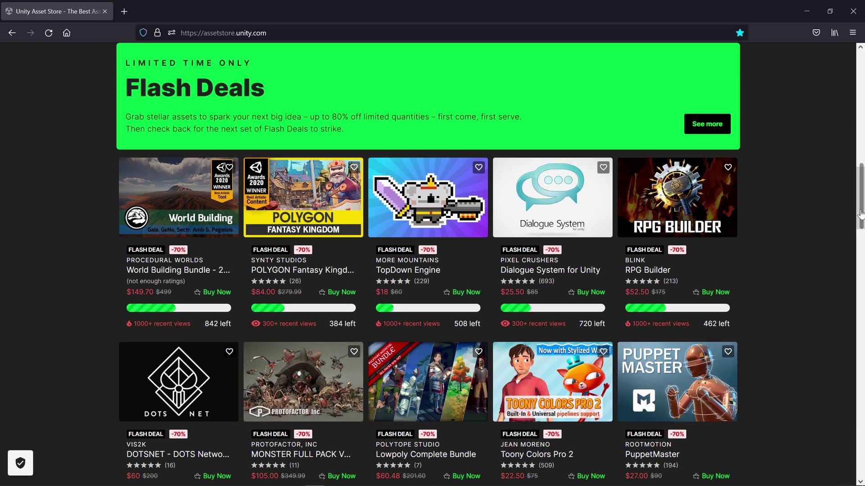
{"action": "left_click_drag", "start_coordinate": [861, 214], "coordinate": [856, 80]}
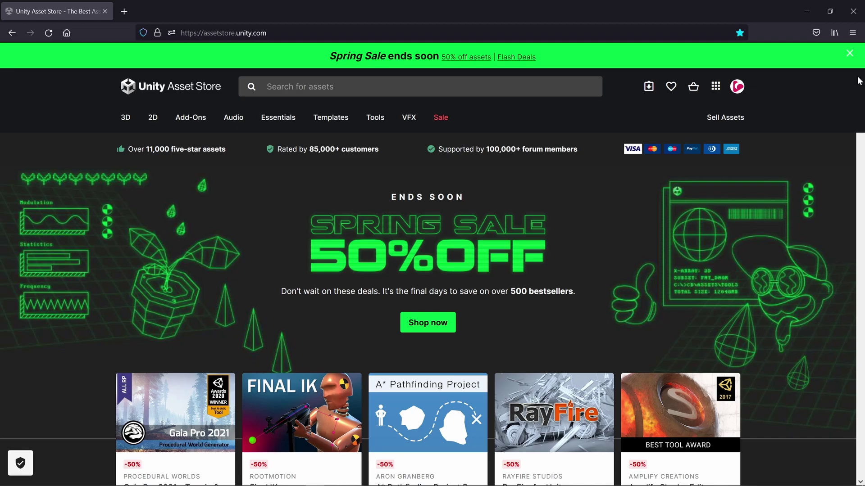
{"action": "left_click", "coordinate": [175, 399]}
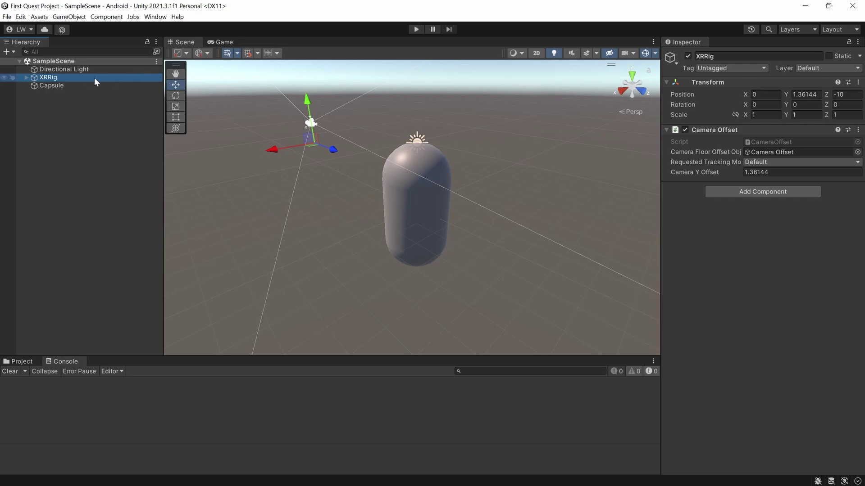
{"action": "left_click", "coordinate": [76, 85]}
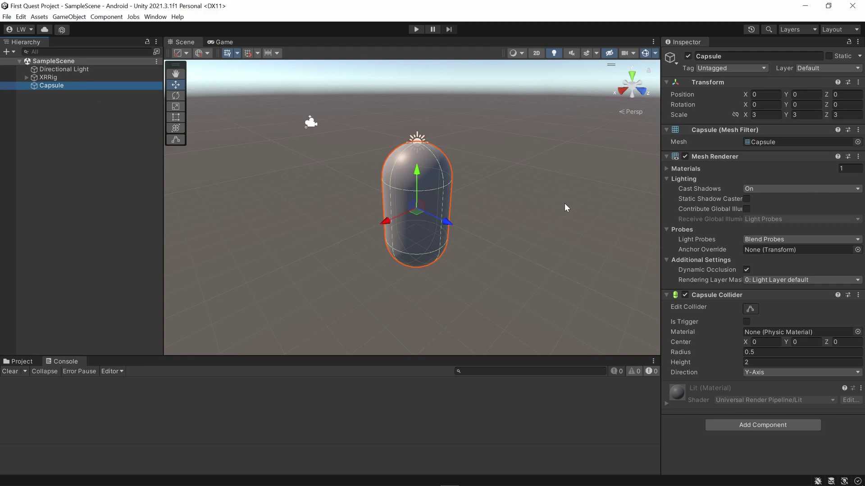
{"action": "right_click_drag", "start_coordinate": [573, 201], "coordinate": [608, 463], "text": "alt"}
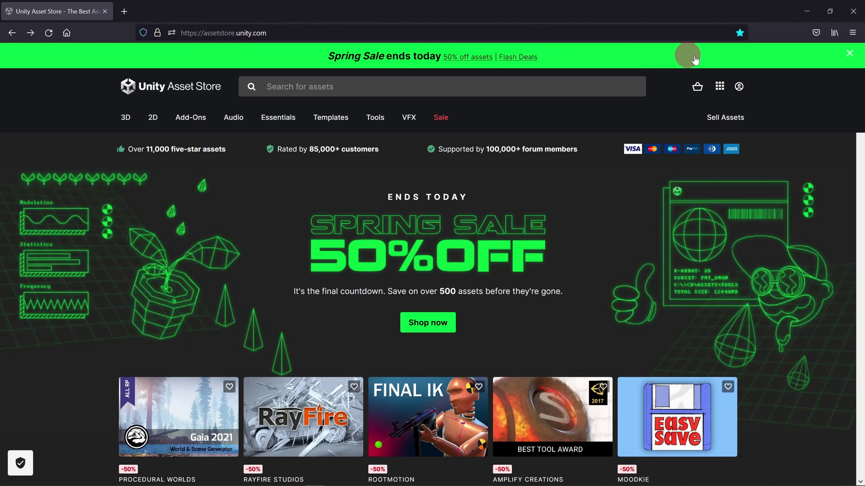
- Sign in from the account menu, then go back to the Asset Store home page
{"action": "left_click", "coordinate": [741, 88]}
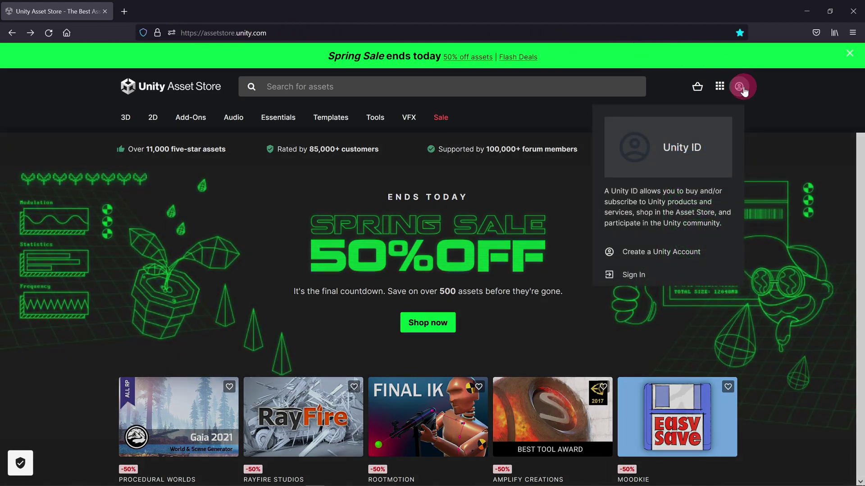
{"action": "left_click", "coordinate": [642, 278]}
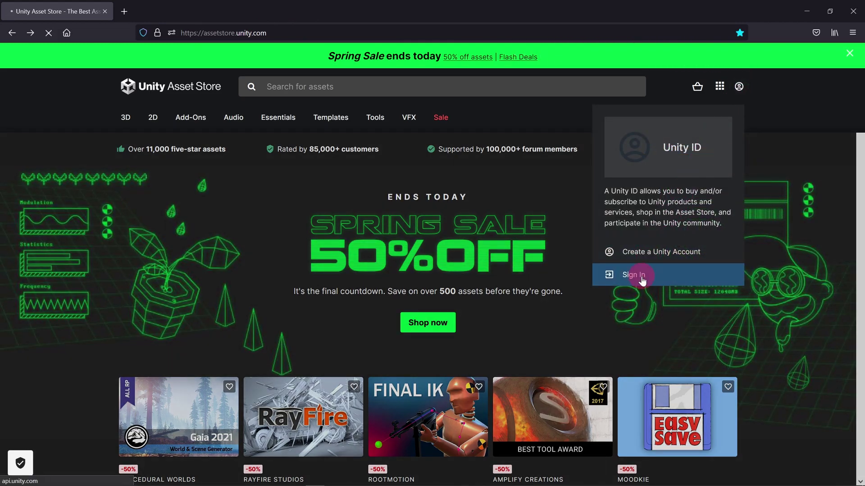
{"action": "key", "text": "alt+Left"}
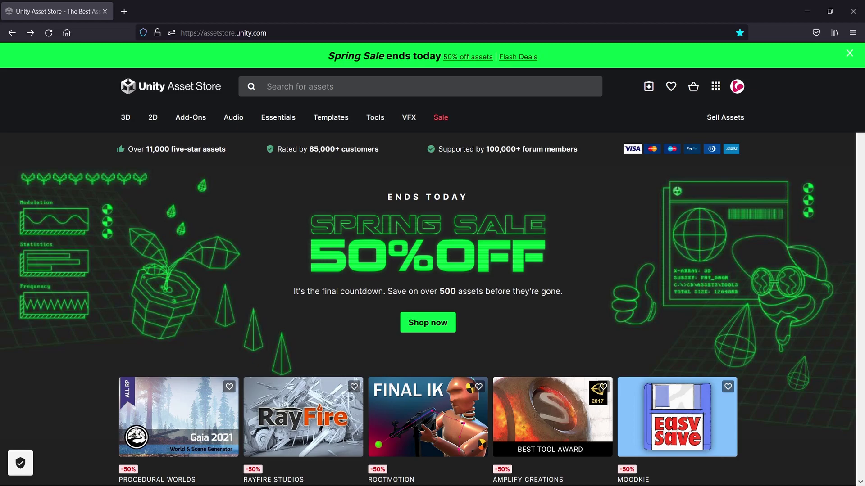
- Search the Asset Store for URP
{"action": "left_click", "coordinate": [309, 80]}
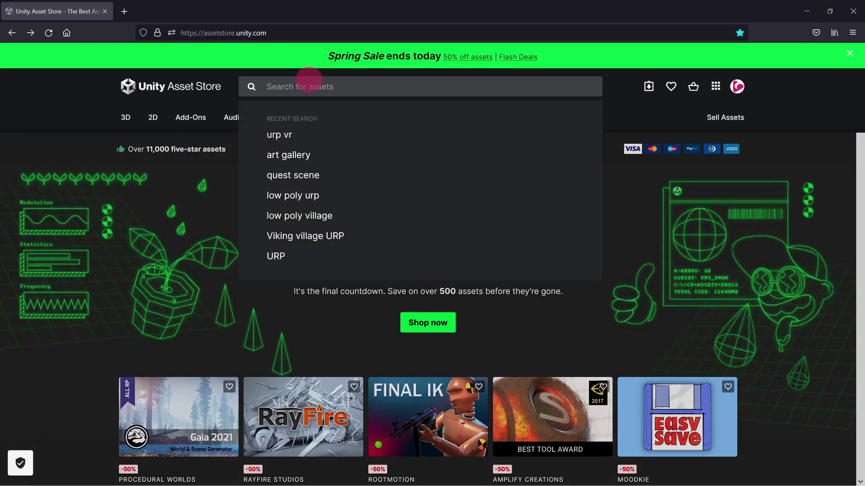
{"action": "type", "text": "URP"}
{"action": "key", "text": "Return"}
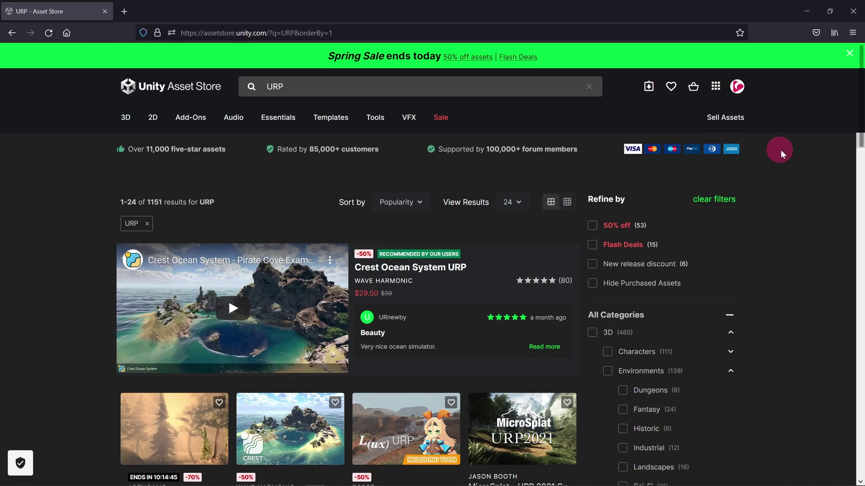
- Filter the results to 3D Props and Free Assets, then open the Sci-Fi Crate Low Poly Free page
{"action": "left_click", "coordinate": [592, 332]}
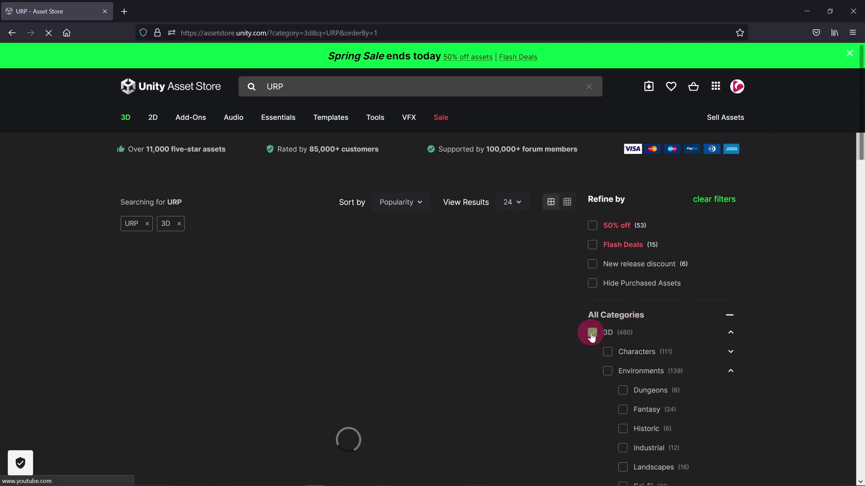
{"action": "scroll", "coordinate": [831, 306], "scroll_direction": "down", "scroll_amount": 6}
{"action": "left_click", "coordinate": [613, 233]}
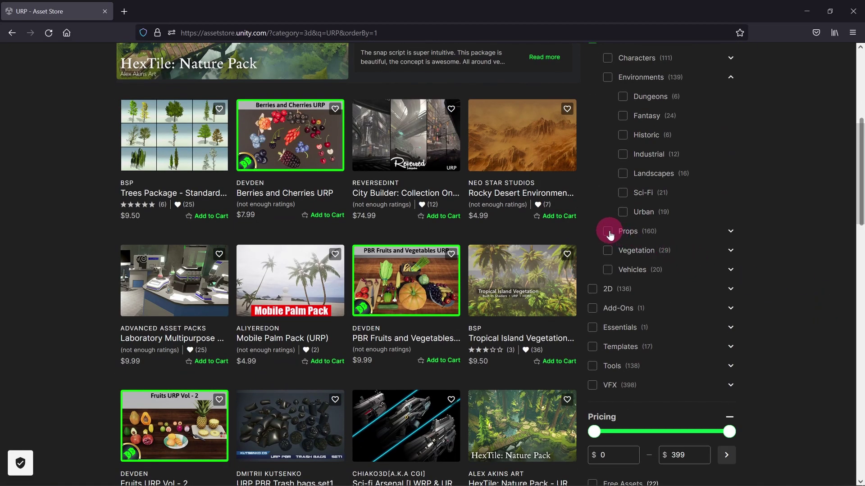
{"action": "scroll", "coordinate": [689, 247], "scroll_direction": "down", "scroll_amount": 8}
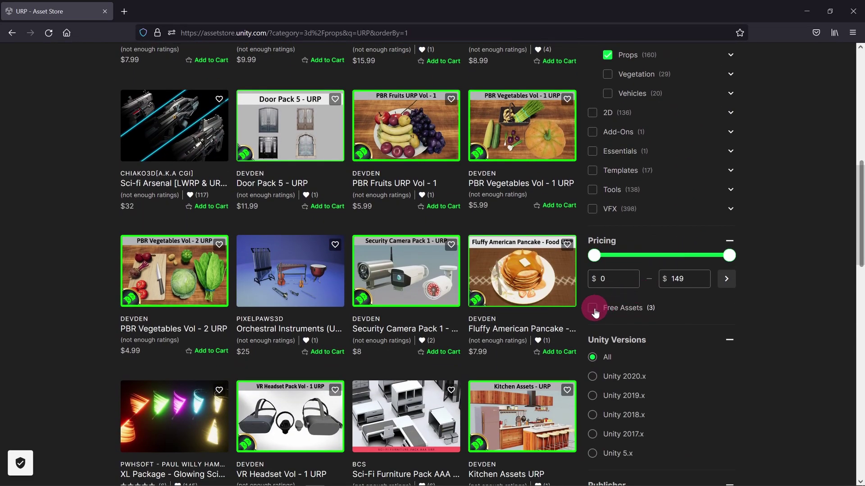
{"action": "left_click", "coordinate": [593, 316]}
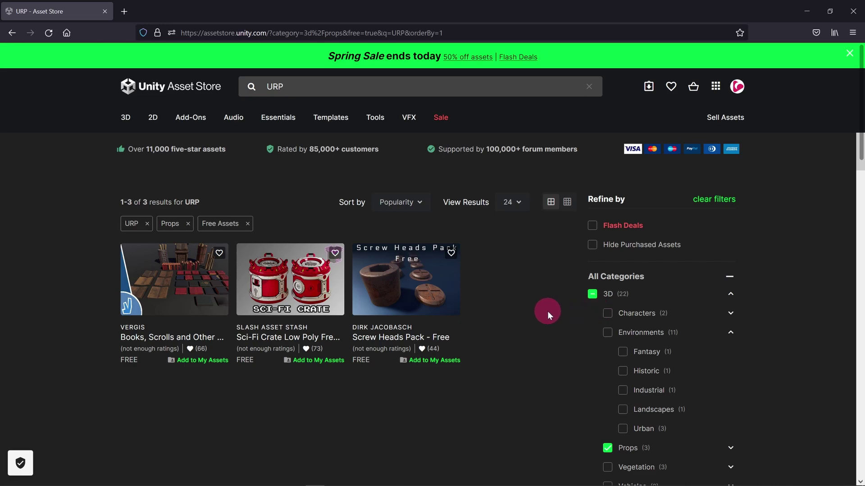
{"action": "left_click", "coordinate": [289, 284]}
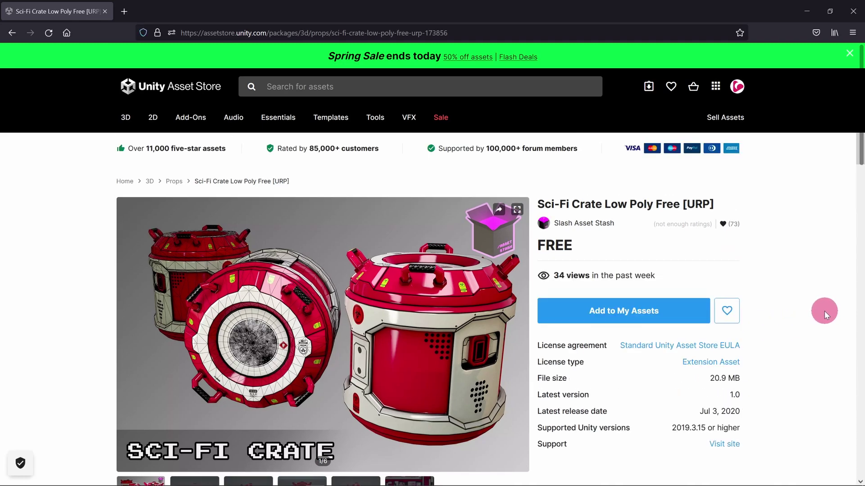
- Add the free Sci-Fi Crate to My Assets, accepting the EULA, and open it in Unity
{"action": "left_click", "coordinate": [665, 311]}
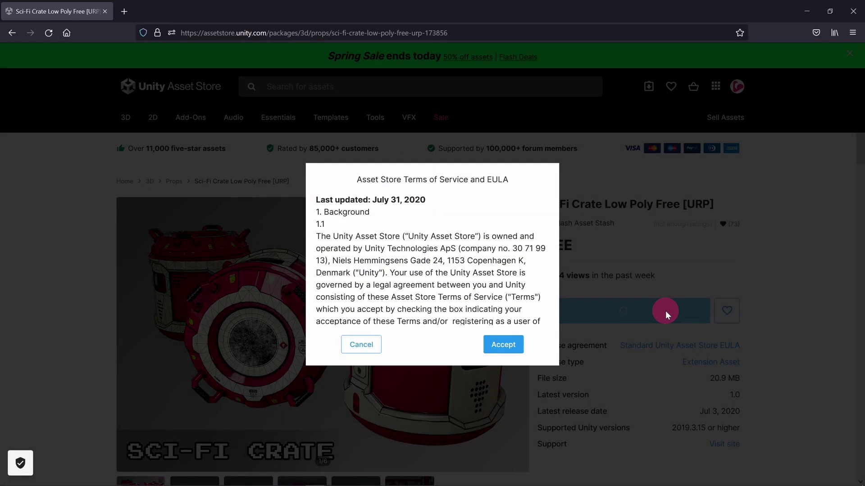
{"action": "left_click", "coordinate": [503, 344]}
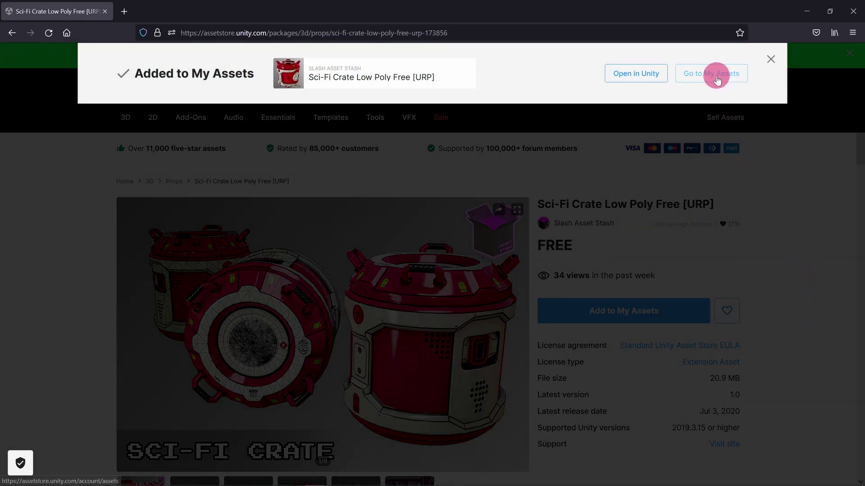
{"action": "left_click", "coordinate": [716, 73]}
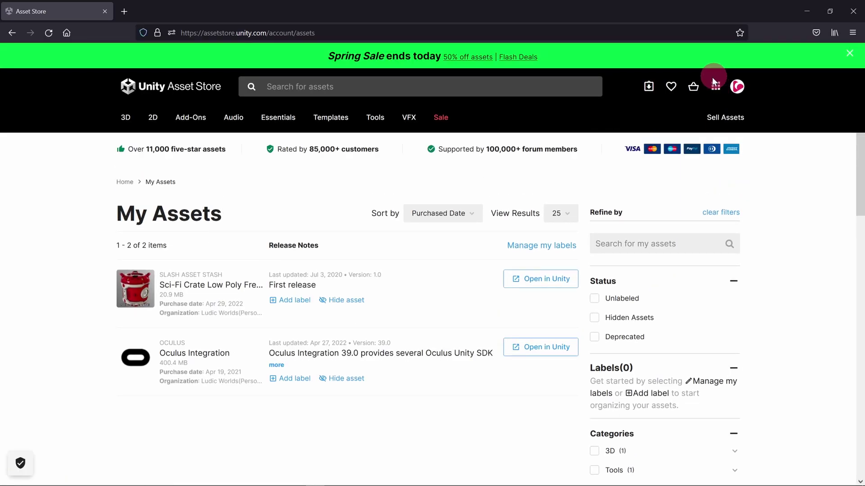
{"action": "left_click", "coordinate": [543, 282]}
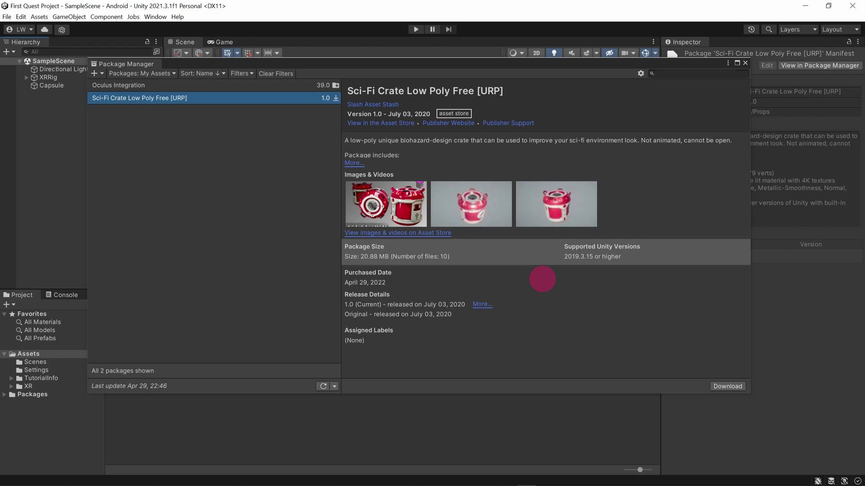
- Download the Sci-Fi Crate Low Poly Free [URP] package in Package Manager
{"action": "left_click", "coordinate": [717, 386]}
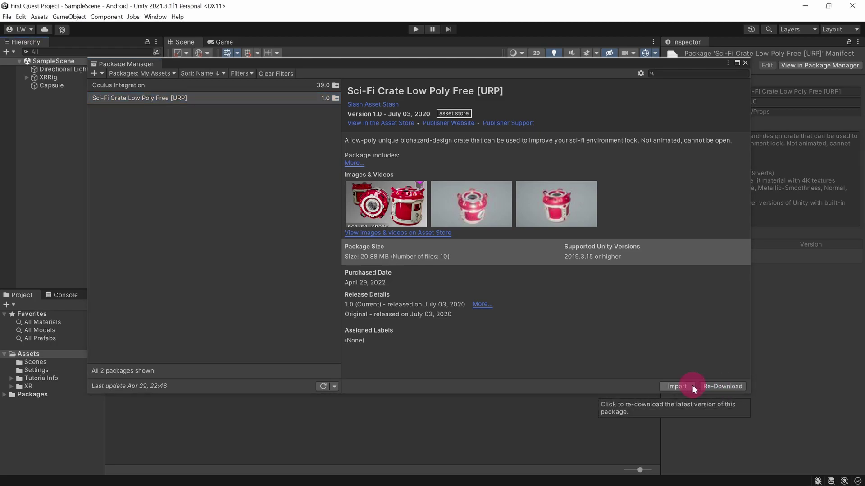
- Import the crate package with all files left checked in the Import Unity Package dialog
{"action": "left_click", "coordinate": [677, 387]}
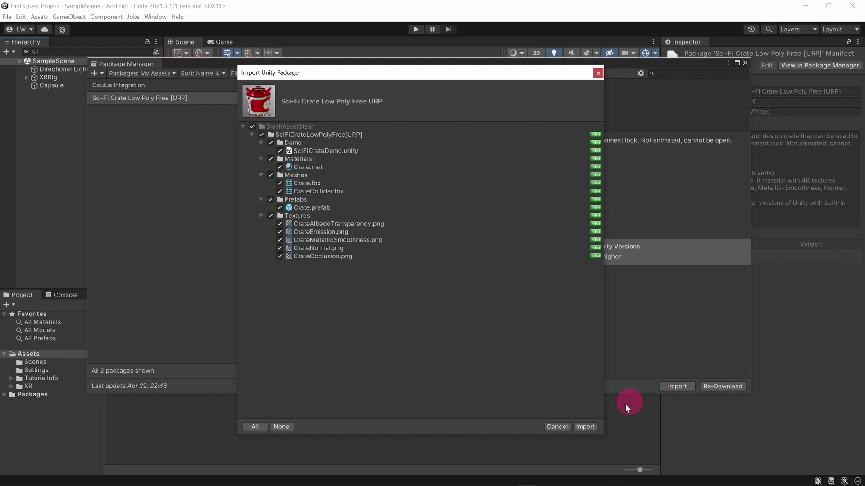
{"action": "left_click", "coordinate": [585, 427]}
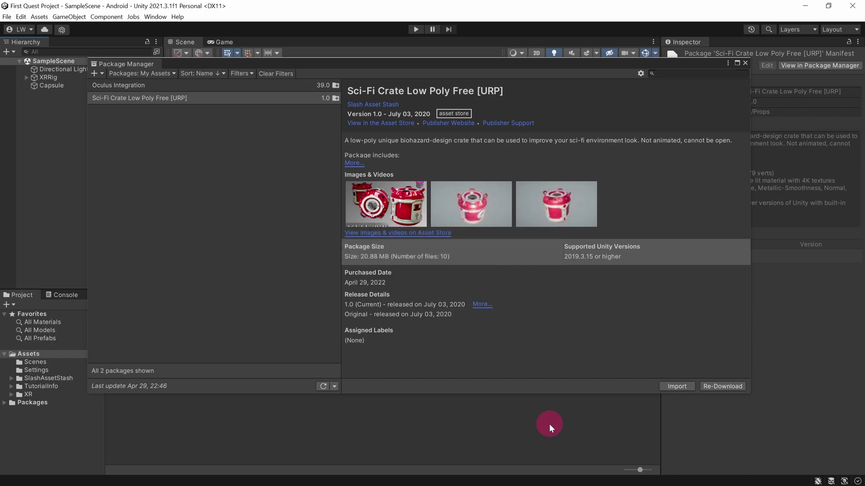
- Close Package Manager, browse to SlashAssetStash > SciFiCrateLowPolyFree[URP] > Prefabs, and select the Capsule
{"action": "left_click", "coordinate": [746, 63]}
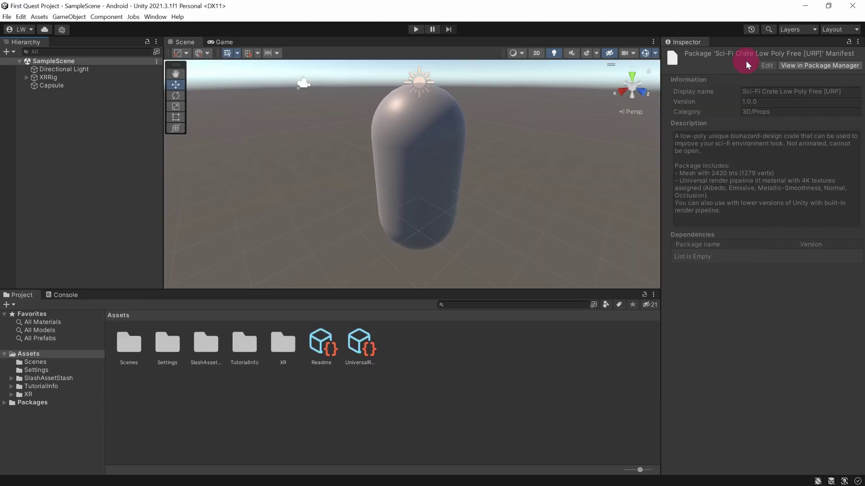
{"action": "left_click", "coordinate": [43, 377]}
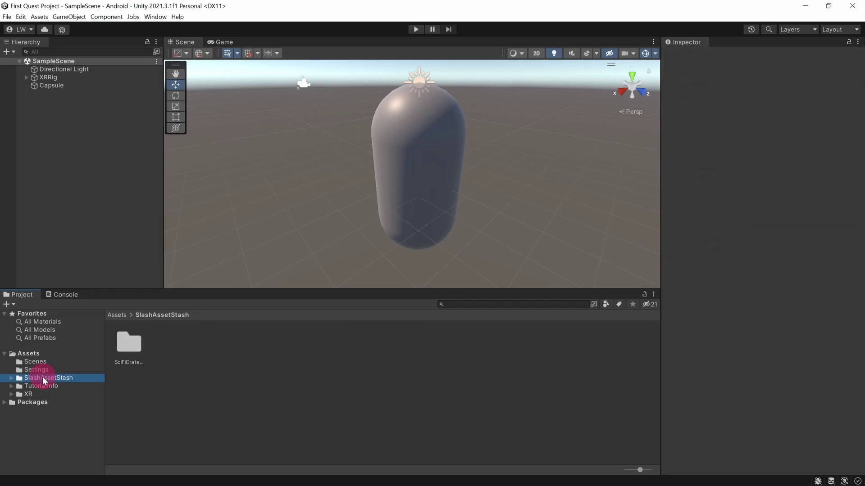
{"action": "double_click", "coordinate": [126, 344]}
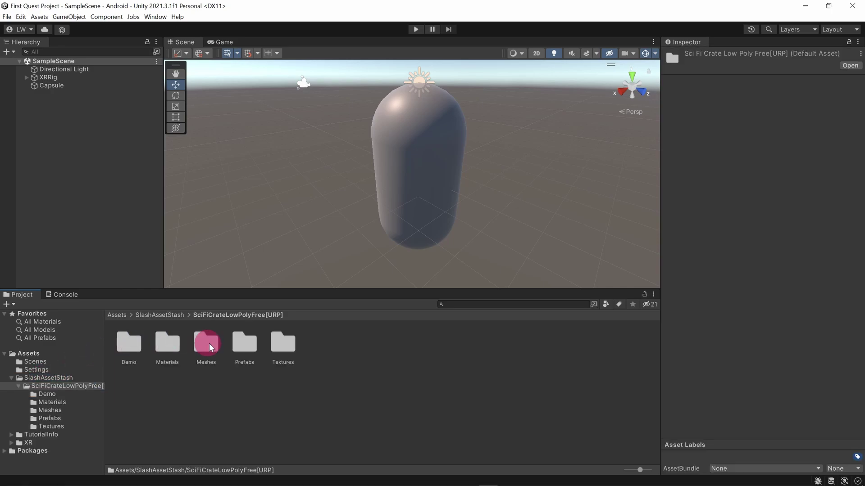
{"action": "double_click", "coordinate": [245, 343]}
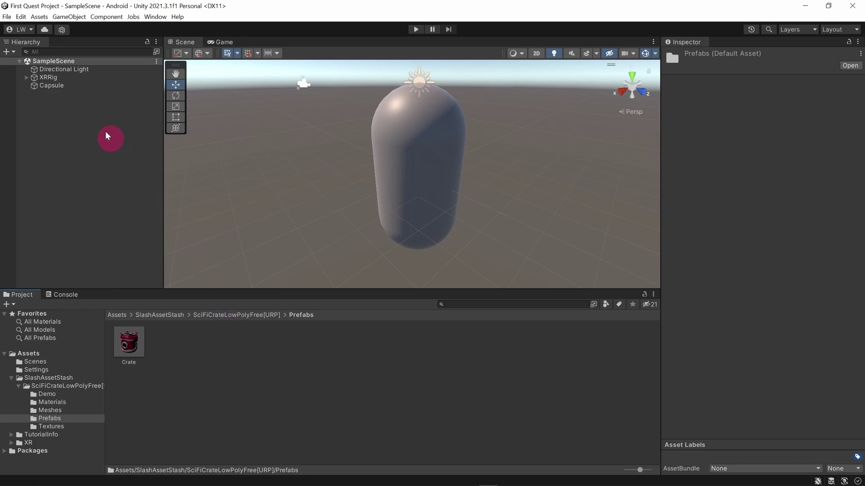
{"action": "left_click", "coordinate": [51, 84]}
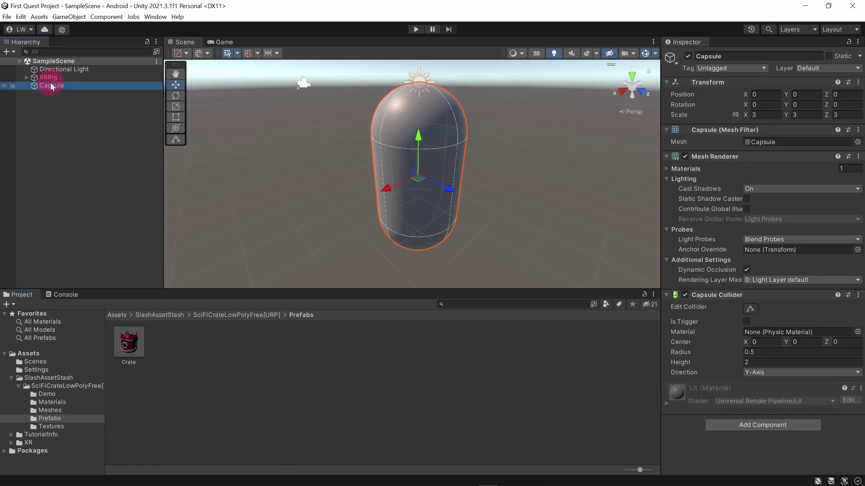
- Delete the Capsule and drag the Crate prefab into the Hierarchy
{"action": "key", "text": "Delete"}
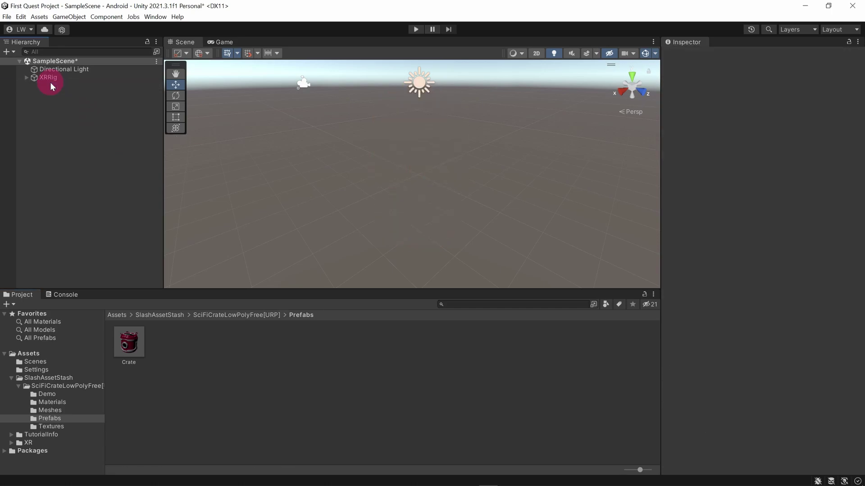
{"action": "left_click_drag", "start_coordinate": [128, 344], "coordinate": [115, 261]}
{"action": "left_click_drag", "start_coordinate": [67, 131], "coordinate": [62, 123]}
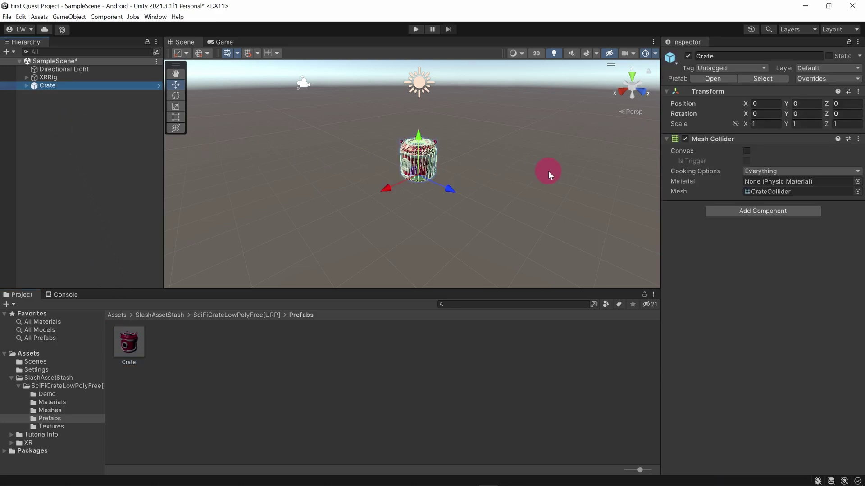
- Zoom and orbit the Scene view around the Crate, then save the scene
{"action": "scroll", "coordinate": [547, 171], "scroll_direction": "up", "scroll_amount": 3}
{"action": "scroll", "coordinate": [555, 161], "scroll_direction": "up", "scroll_amount": 4}
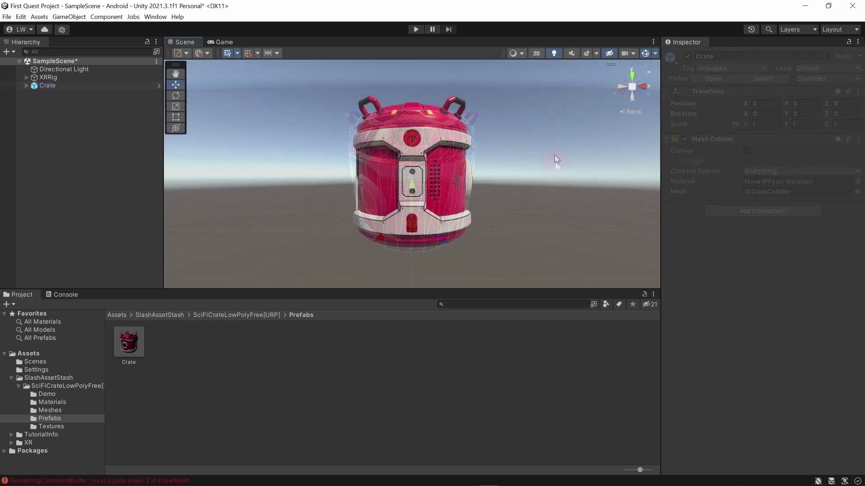
{"action": "key", "text": "alt"}
{"action": "left_click_drag", "start_coordinate": [556, 271], "coordinate": [833, 345], "text": "alt"}
{"action": "key", "text": "ctrl+s"}
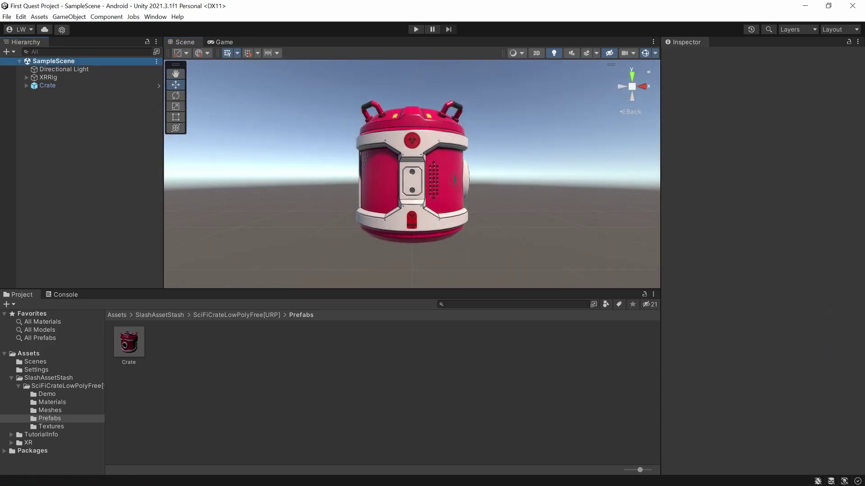
- Reopen Package Manager from the Window menu and drop down the Packages: My Assets list
{"action": "left_click", "coordinate": [156, 17]}
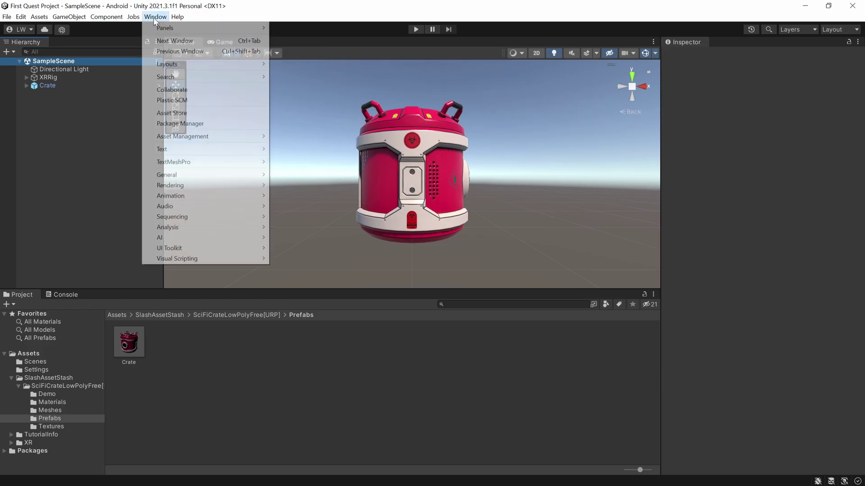
{"action": "left_click", "coordinate": [180, 123]}
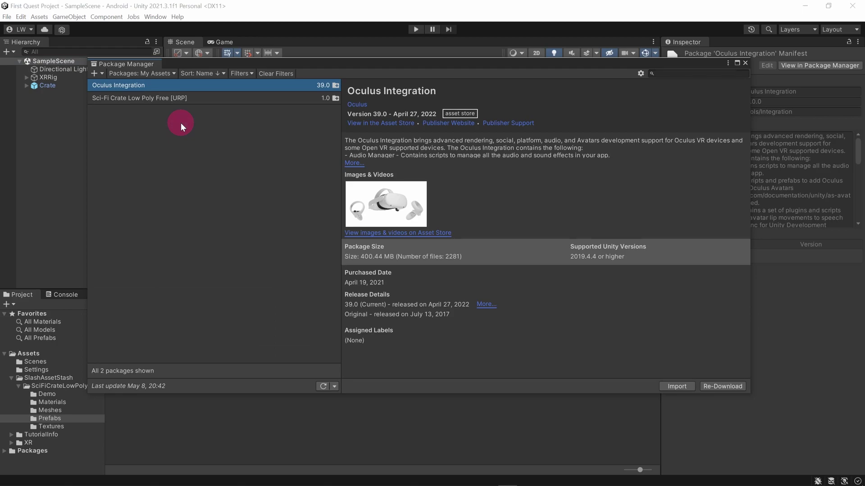
{"action": "left_click", "coordinate": [163, 74]}
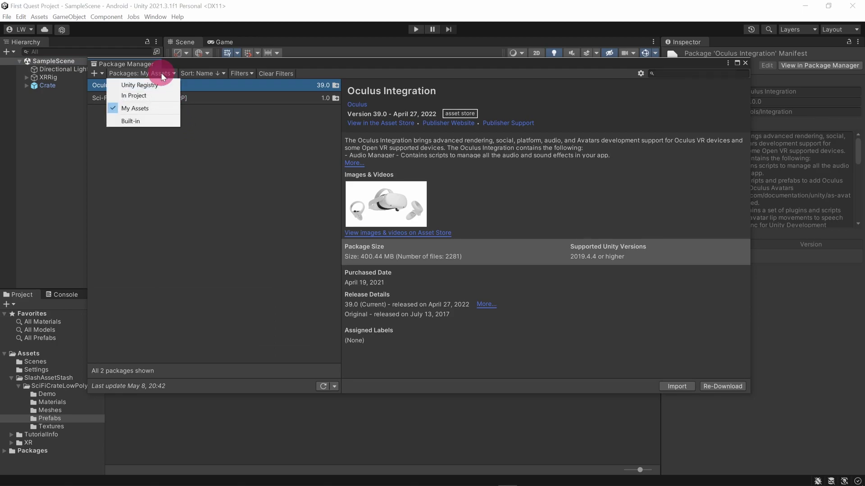